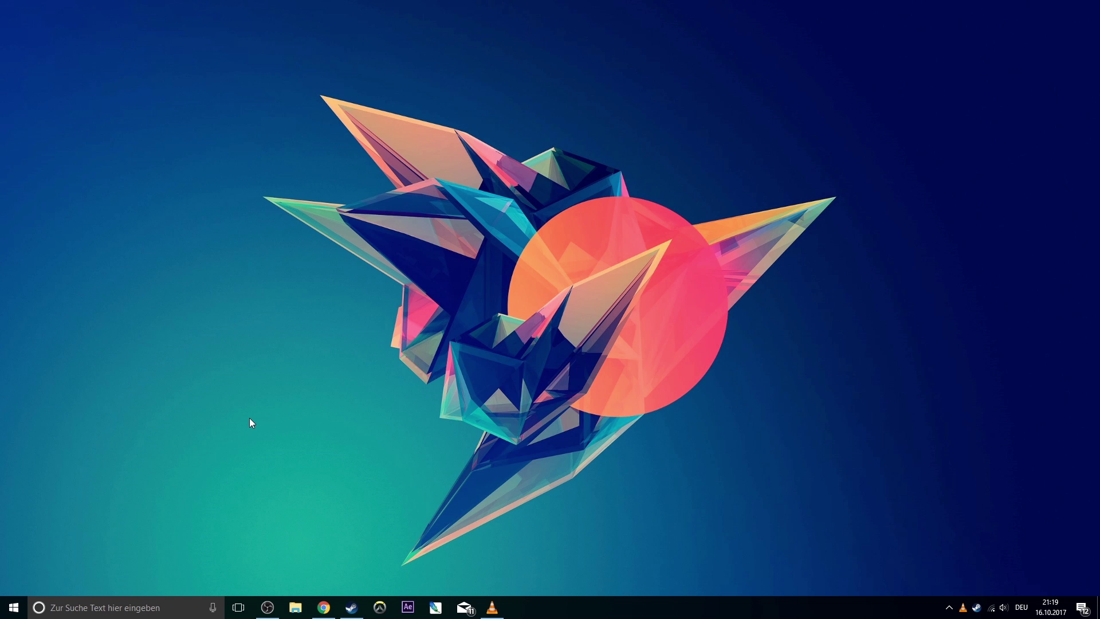
Run Verify Integrity of Game Files for Counter-Strike: Global Offensive from its Local Files properties.
left_click(350, 605)
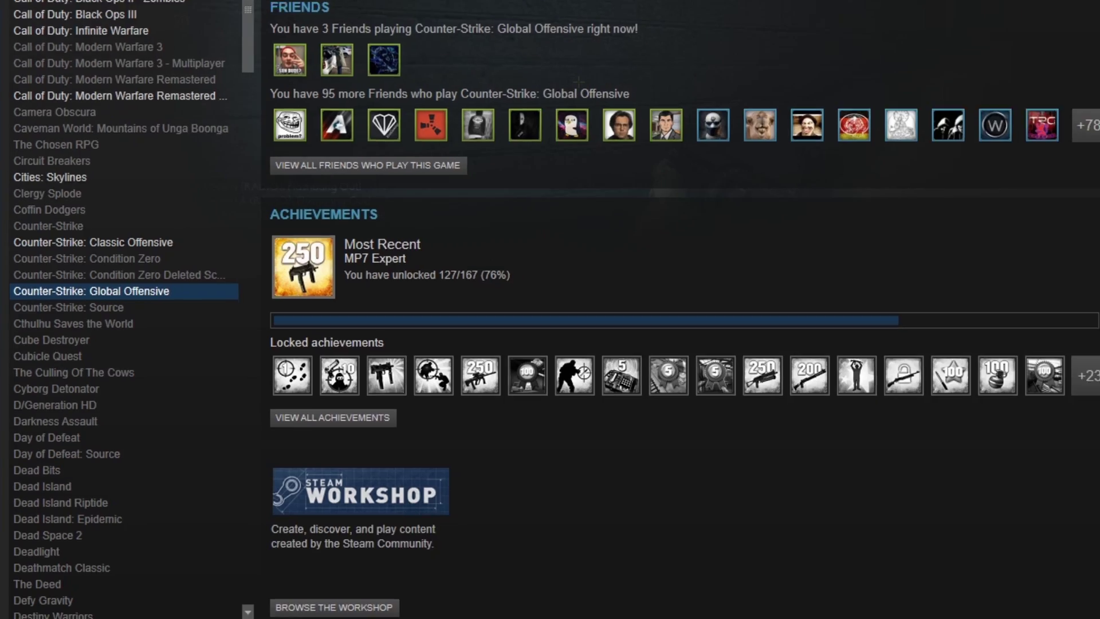
right_click(165, 244)
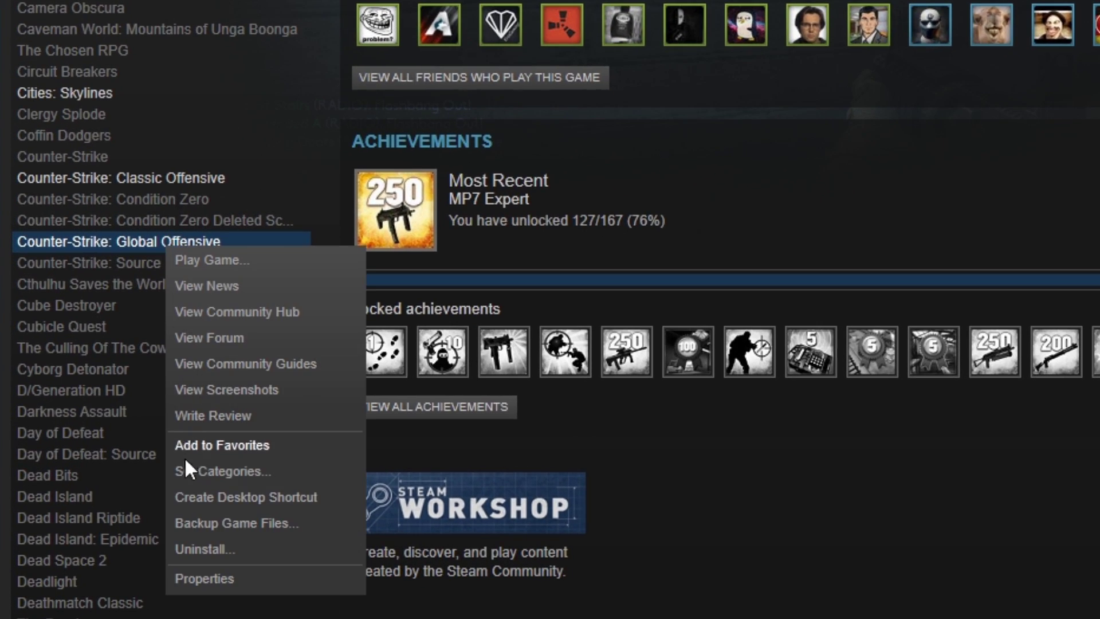
left_click(197, 578)
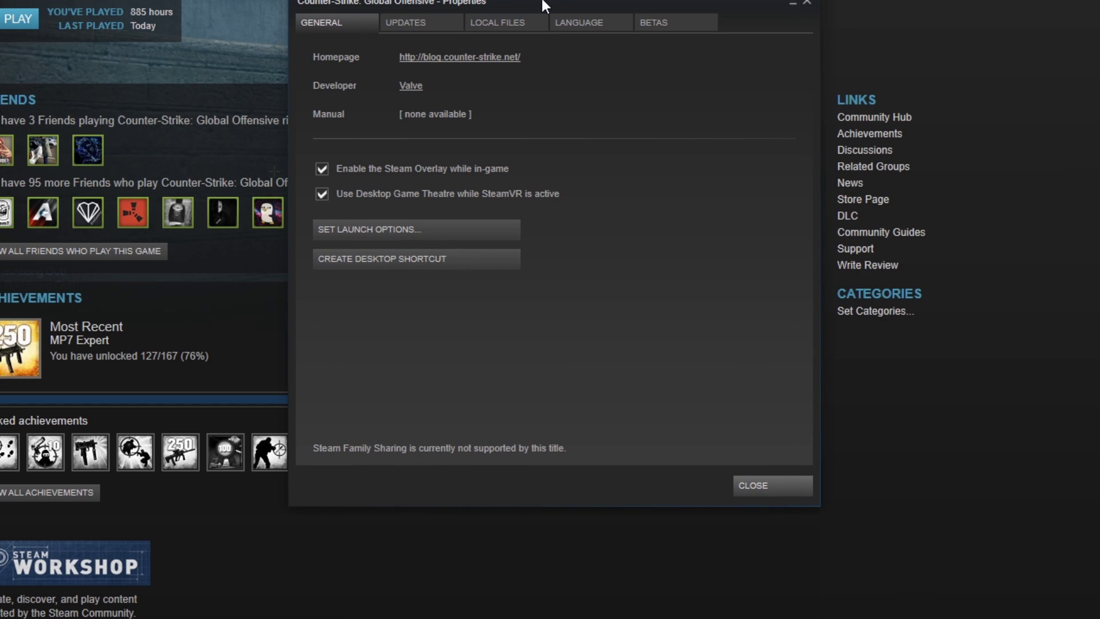
left_click(497, 22)
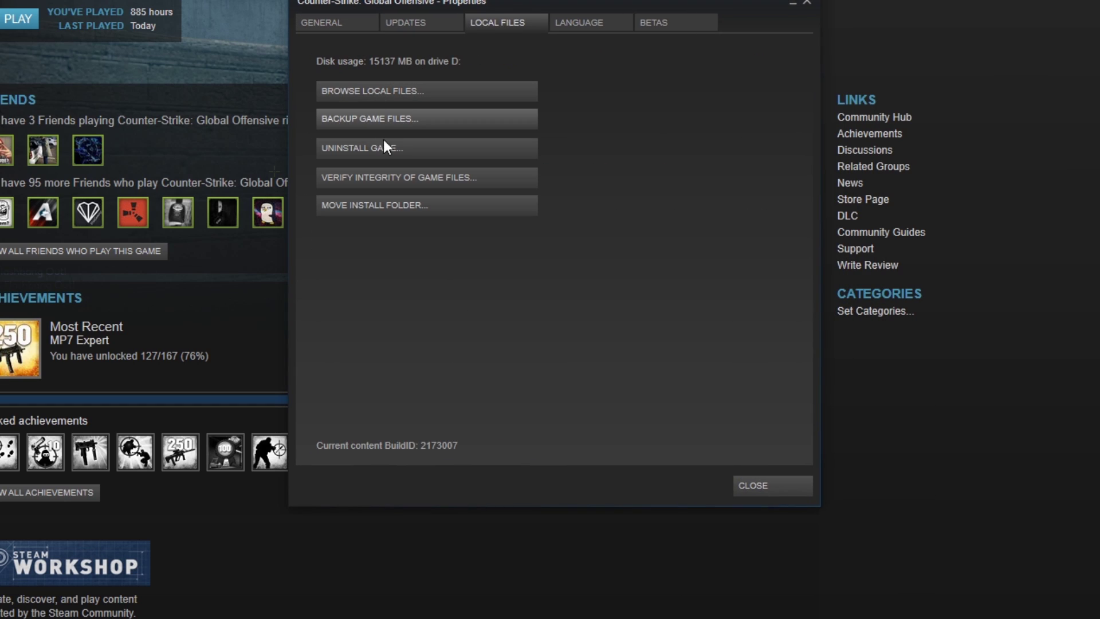
left_click(408, 177)
mouse_move(592, 279)
left_mouse_down()
mouse_move(532, 237)
mouse_move(493, 179)
left_mouse_up()
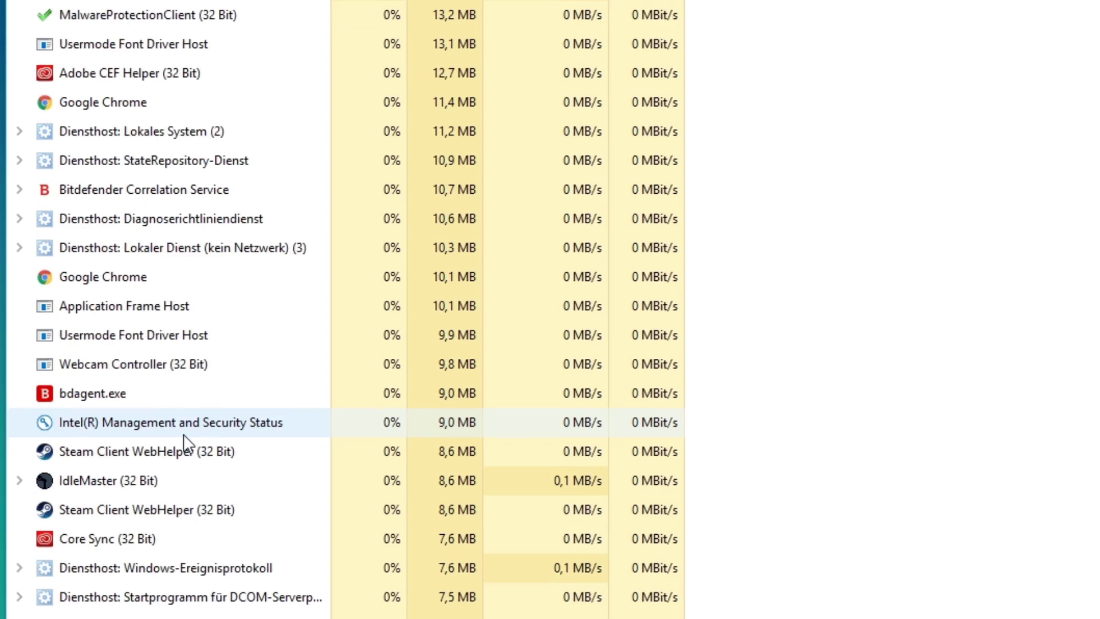
scroll(184, 440, "down", 2)
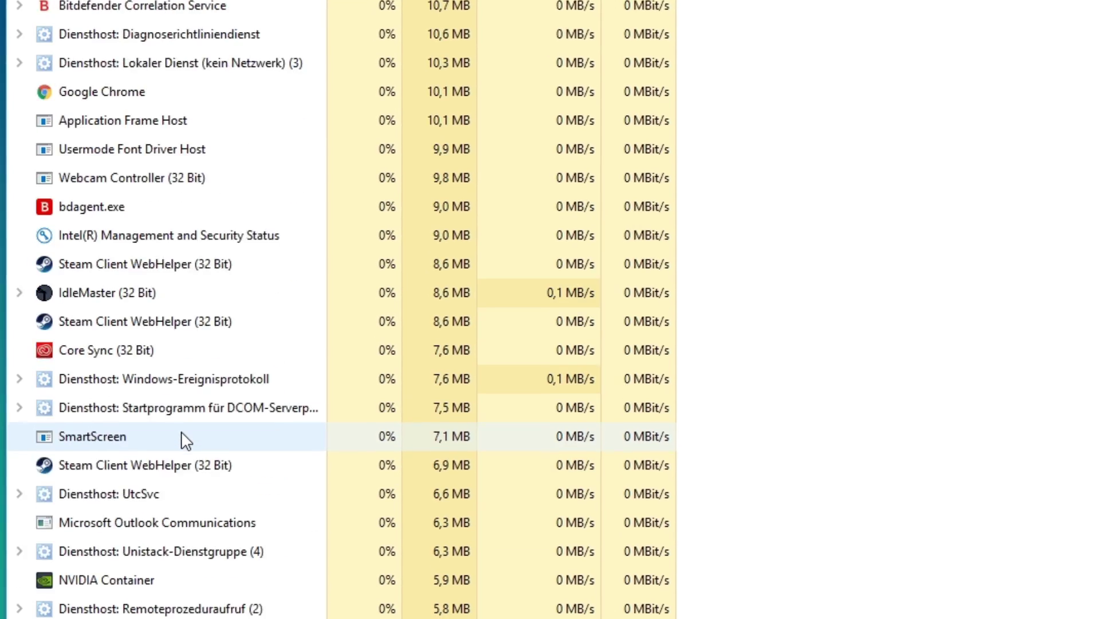
scroll(183, 439, "down", 2)
scroll(179, 435, "down", 1)
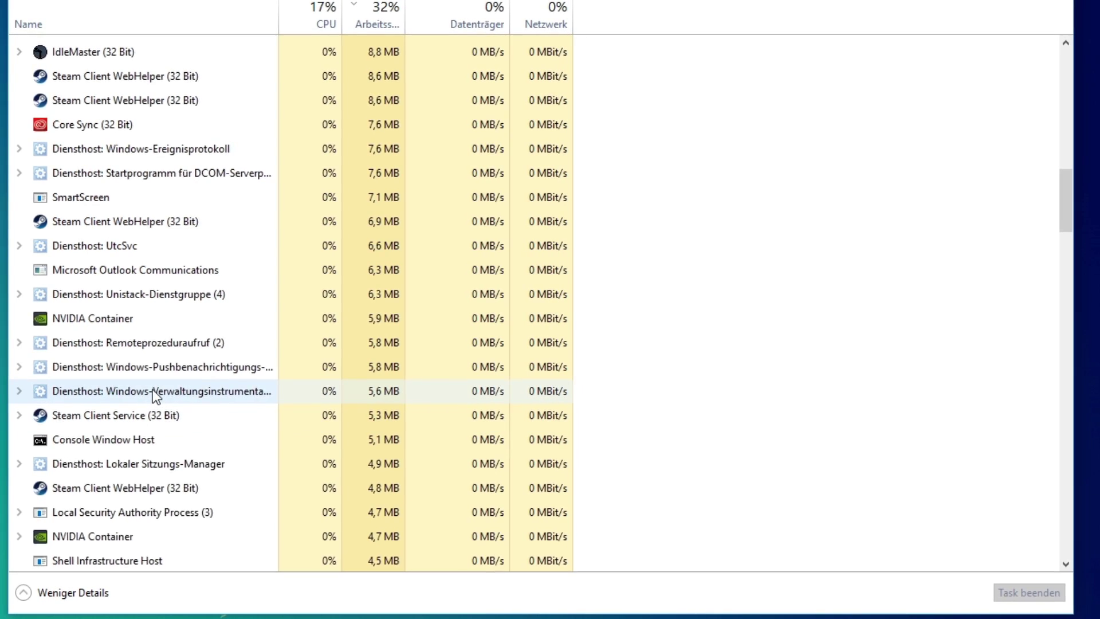
scroll(151, 389, "up", 2)
End the IdleMaster (32 Bit) task in Task Manager's process list.
left_click(82, 182)
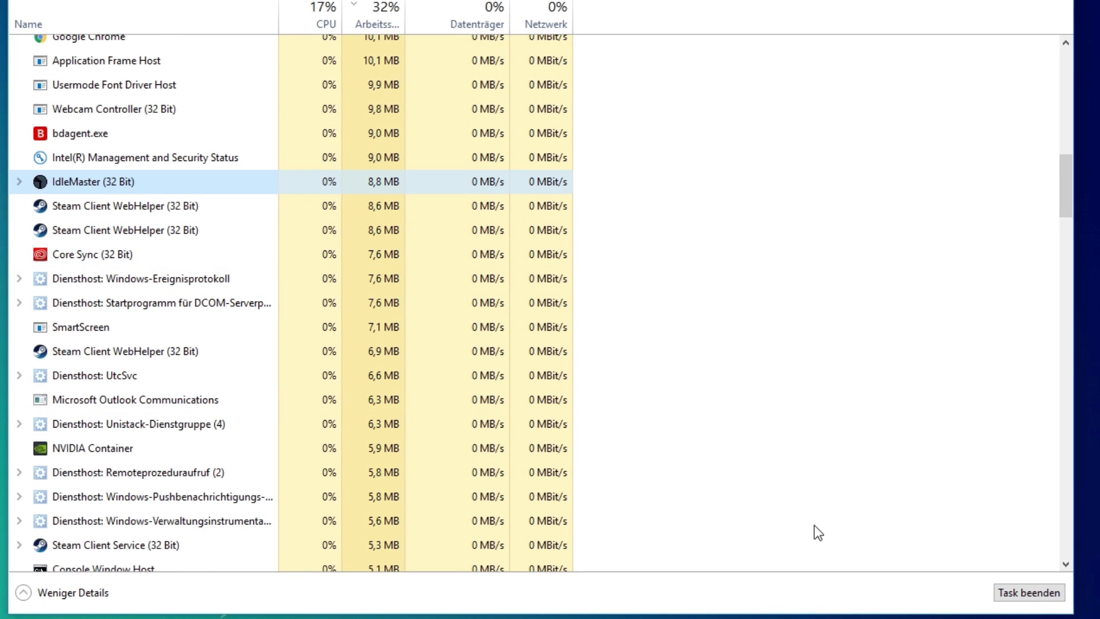
left_click(1036, 594)
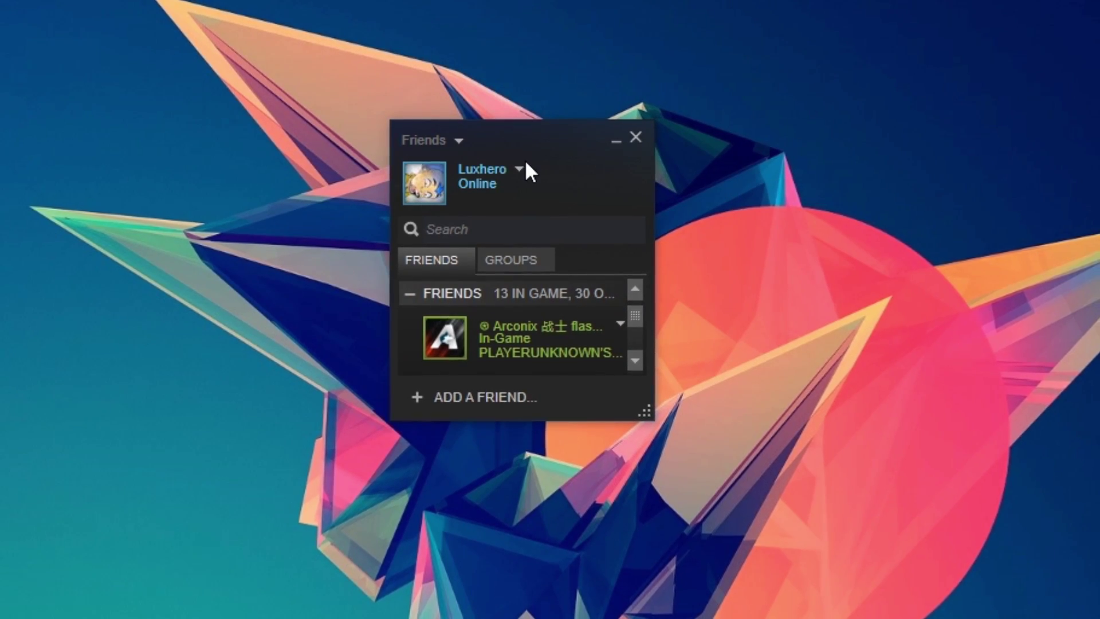
Switch the Steam friends status to Offline, then back to Online.
left_click(519, 169)
left_click(541, 322)
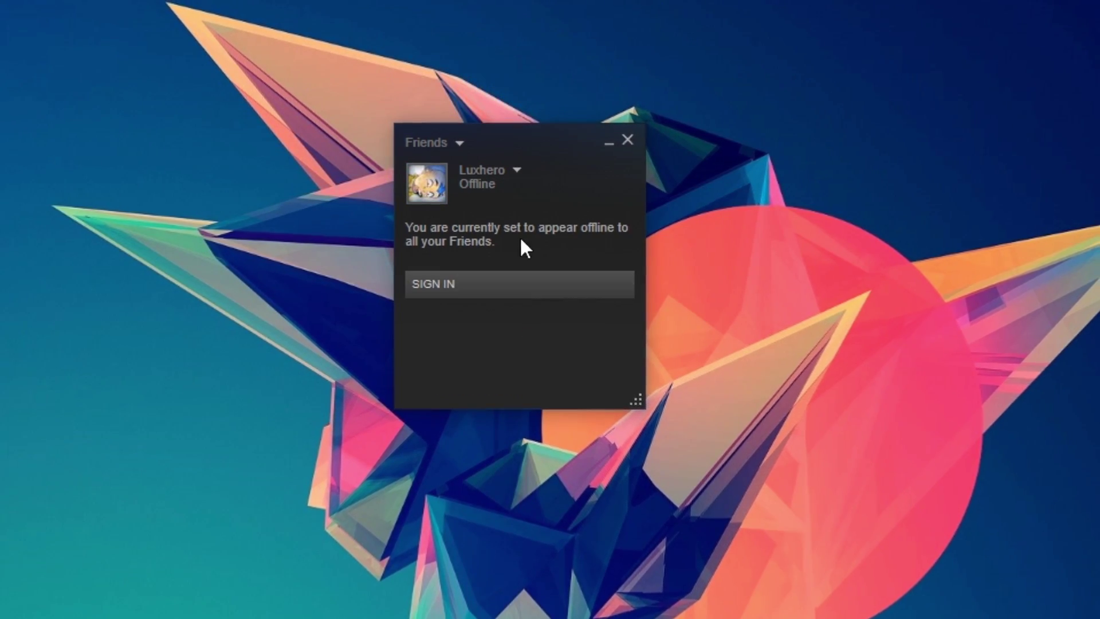
left_click(516, 170)
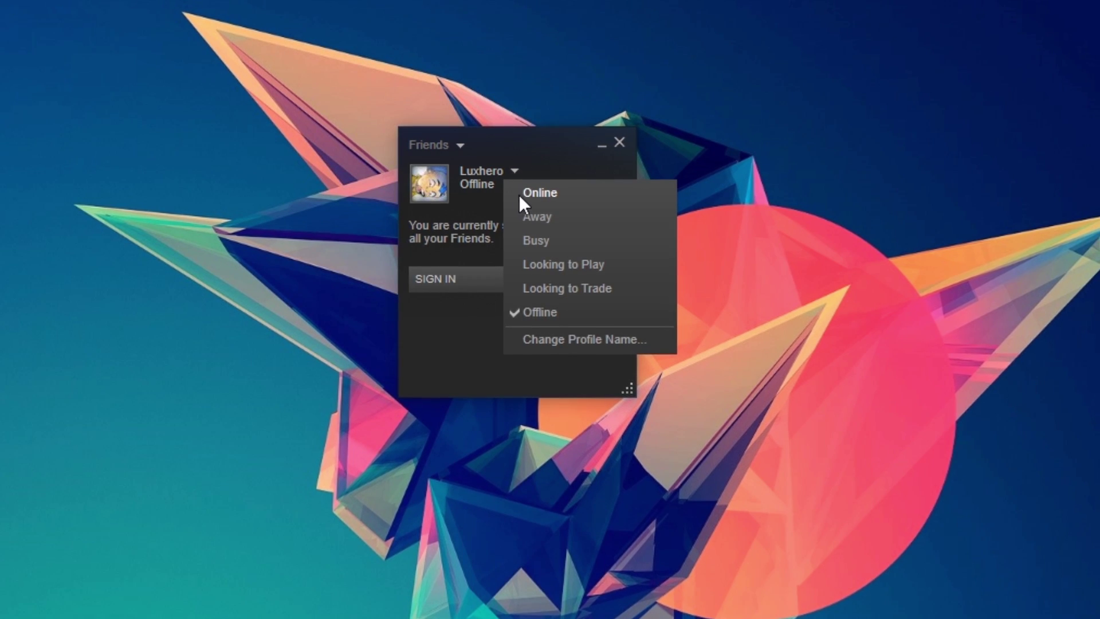
left_click(521, 195)
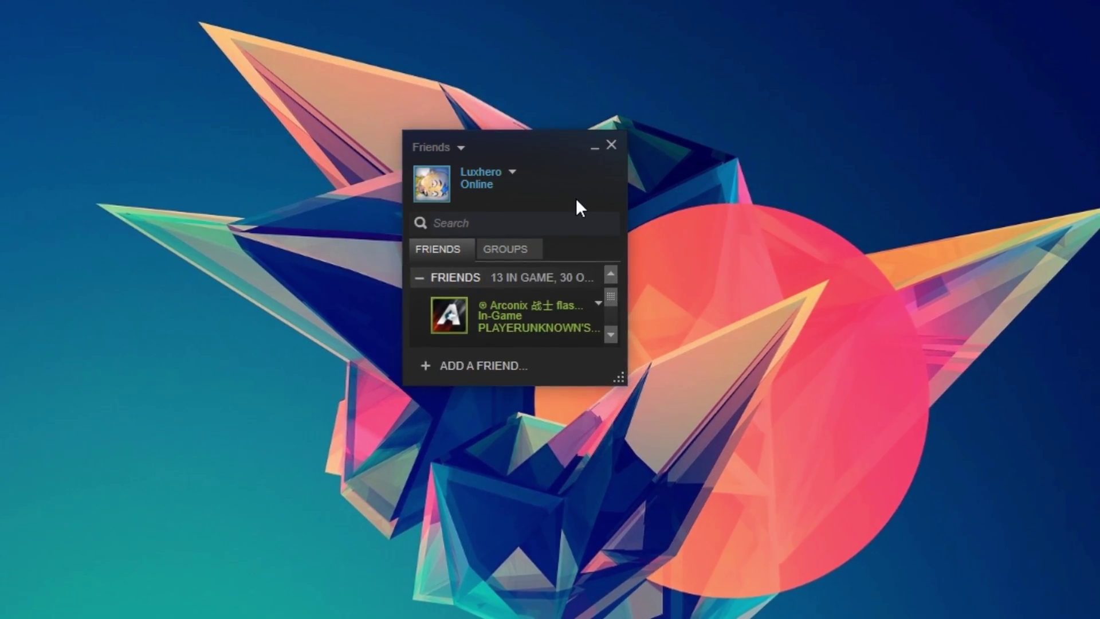